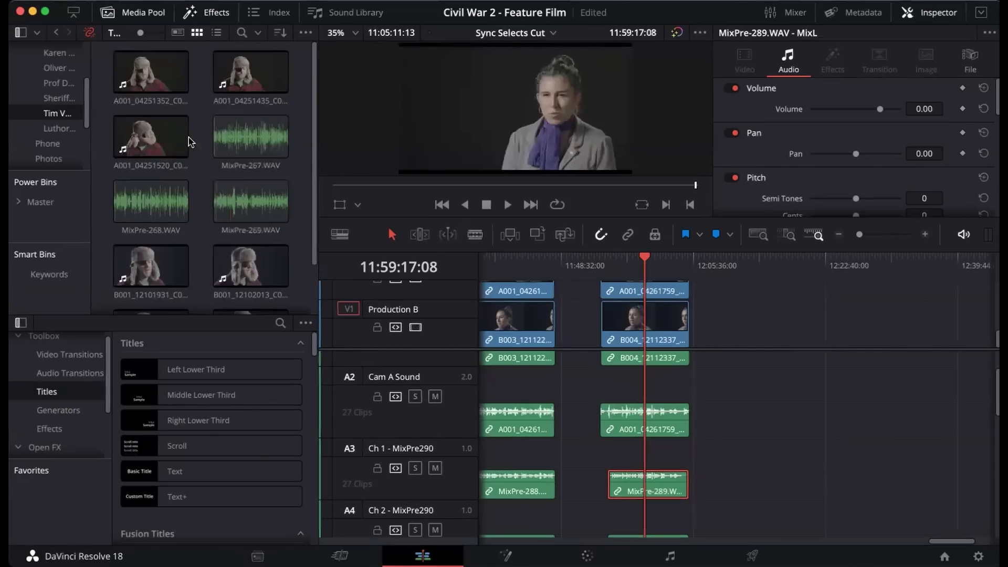
# Step: Preview clip A001_04251352 in the viewer, playing it to its slate
pyautogui.scroll(-2, 192, 231)
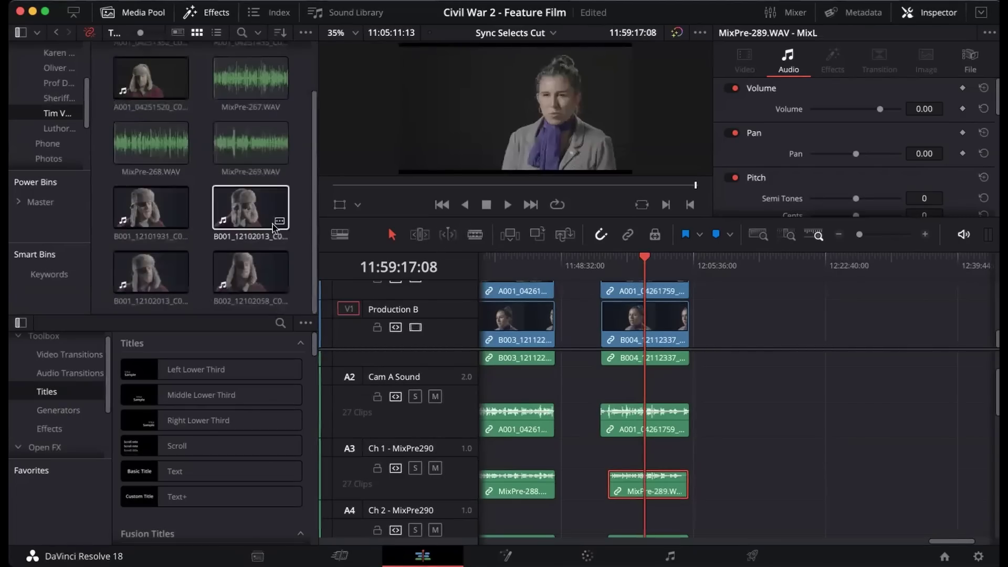
pyautogui.scroll(2, 207, 202)
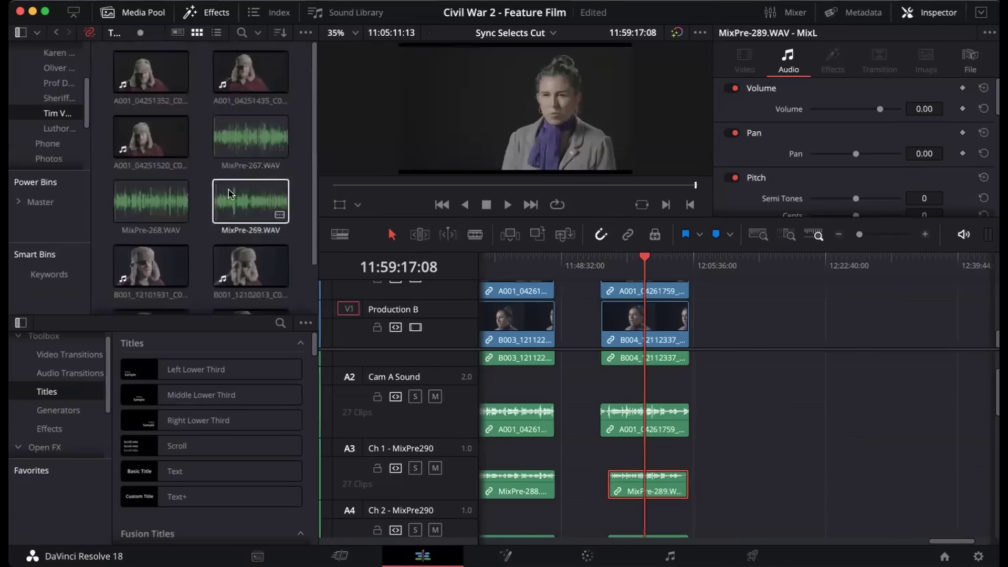
pyautogui.click(150, 81)
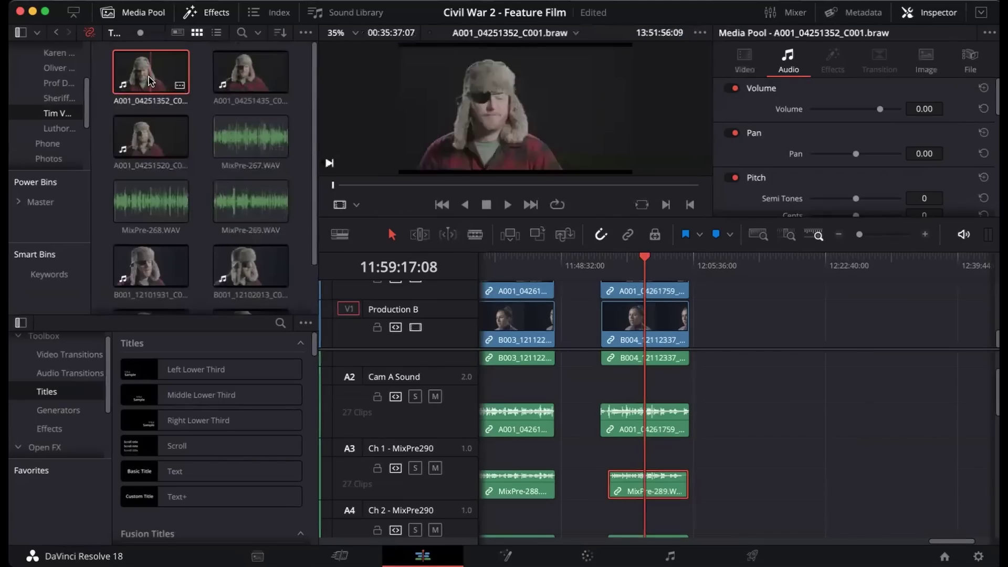
pyautogui.press('l')
pyautogui.press('l')
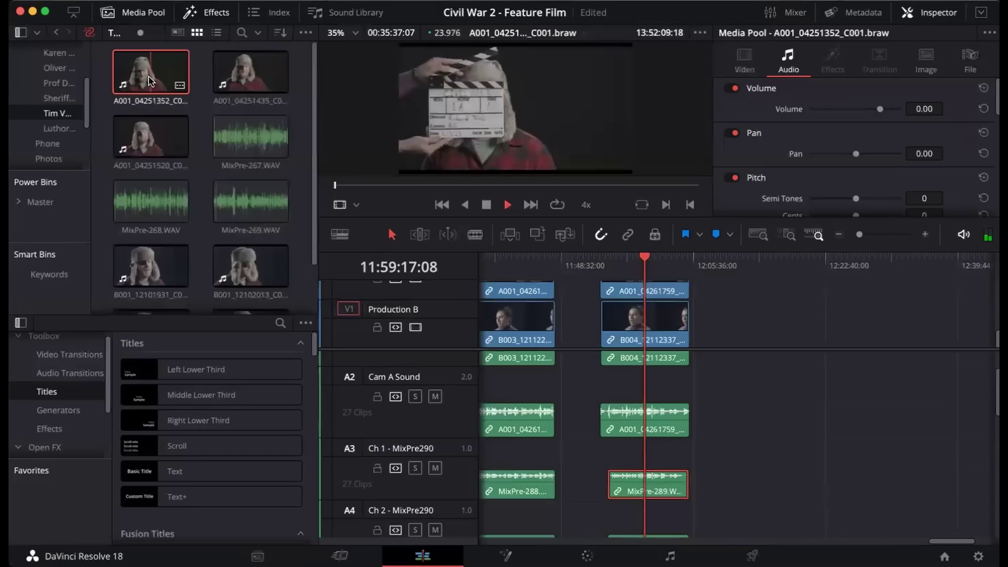
pyautogui.press('k')
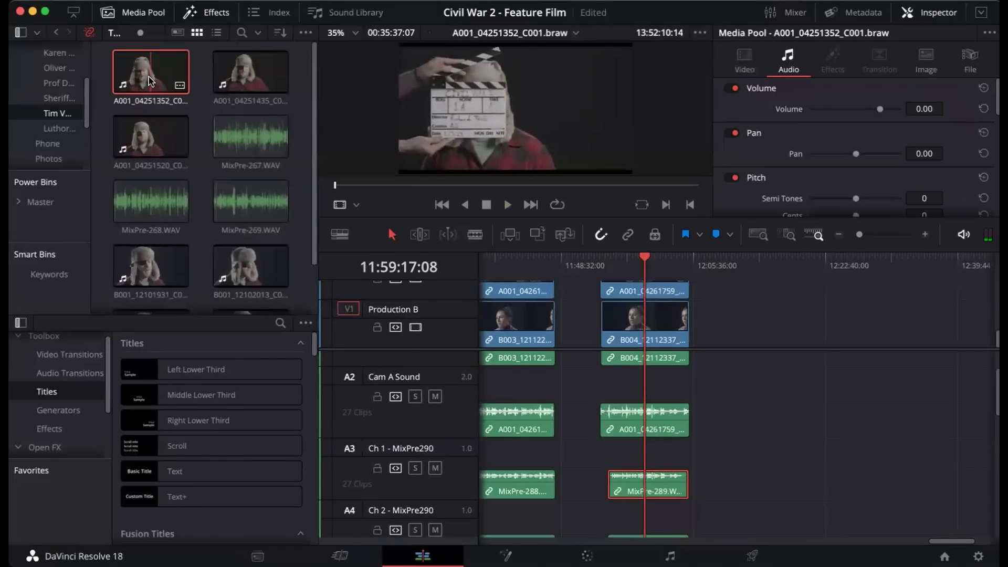
# Step: Place A001_04251352_C001 on Production A and Cam A Sound after the existing clips
pyautogui.scroll(2, 816, 314)
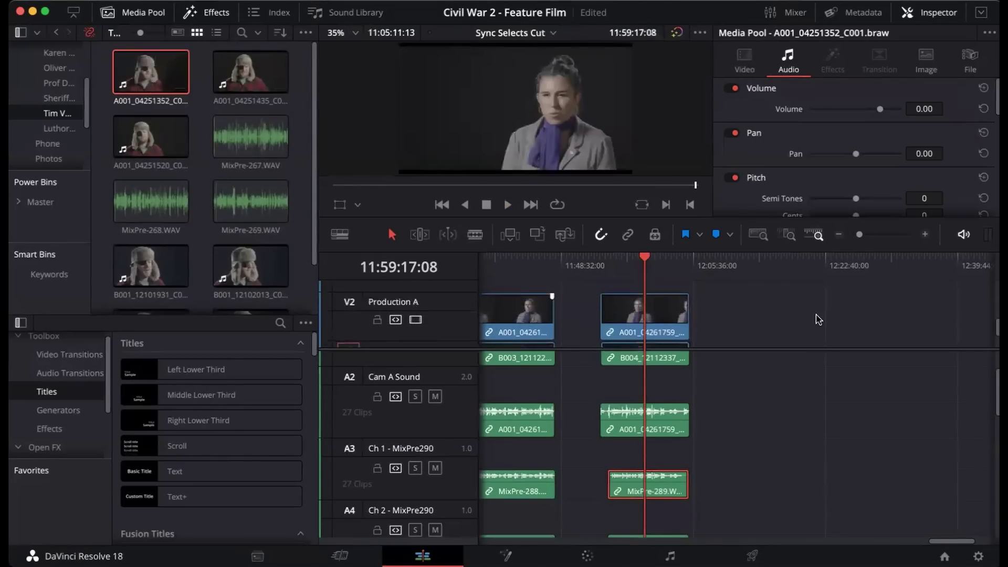
pyautogui.moveTo(160, 77); pyautogui.dragTo(779, 321)
pyautogui.scroll(-2, 718, 323)
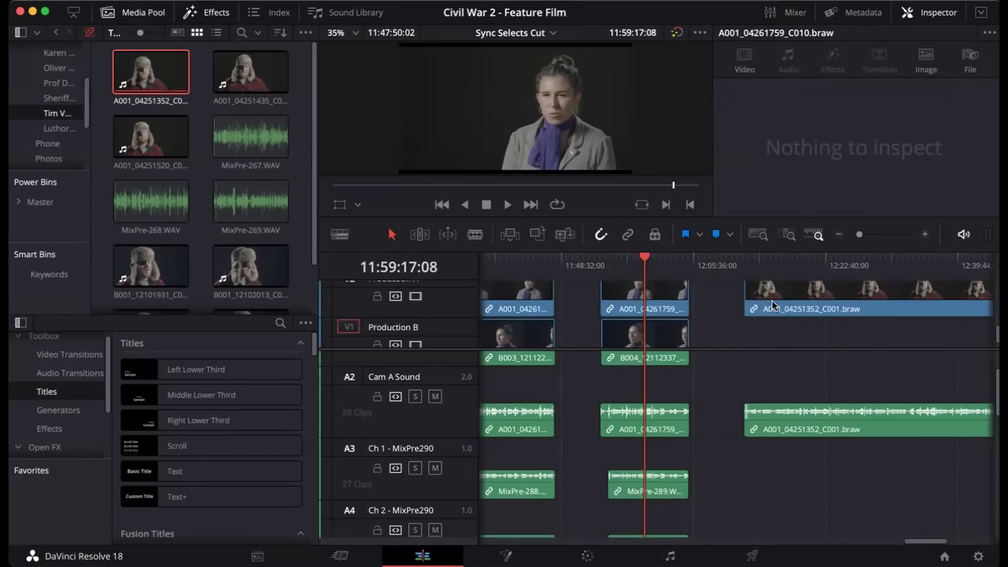
pyautogui.scroll(-2, 159, 218)
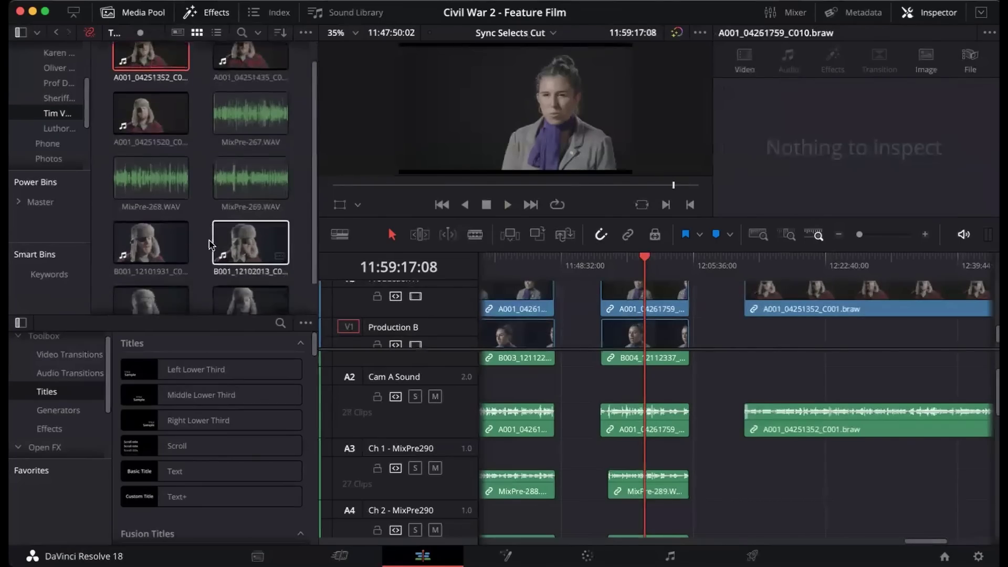
# Step: Preview B001_12101931 to its slate and place it on Production B / Cam B Sound under A001
pyautogui.click(158, 218)
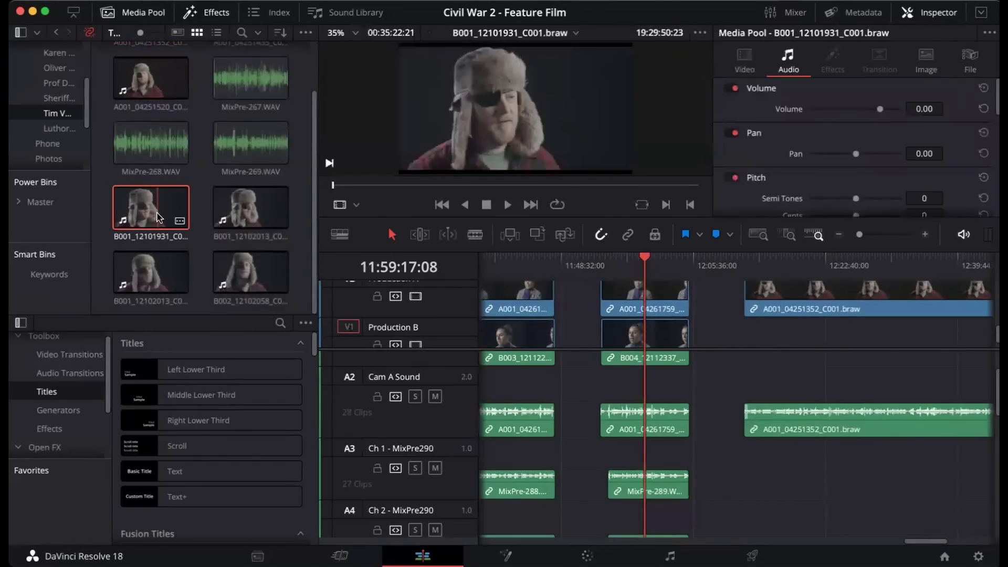
pyautogui.press('space')
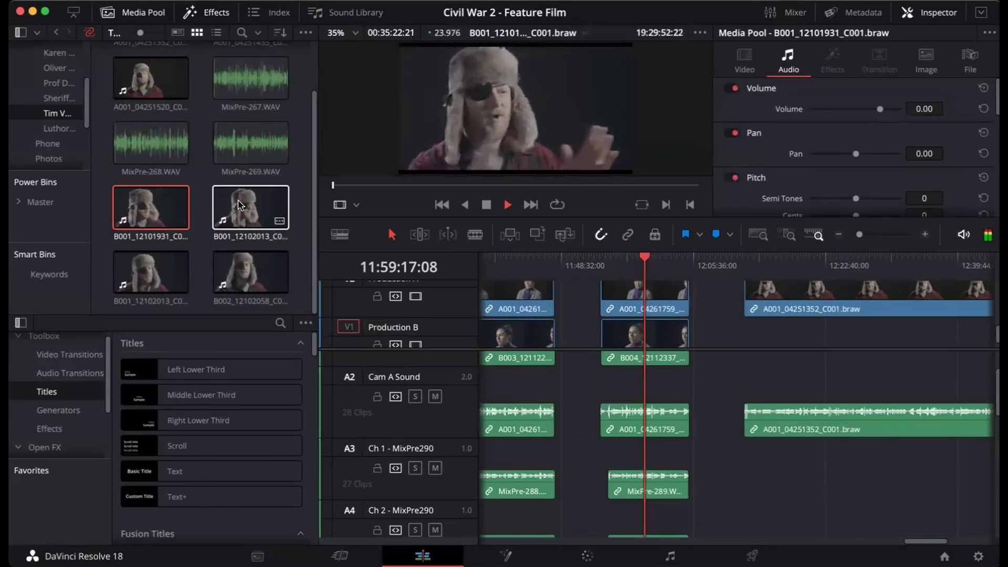
pyautogui.press('space')
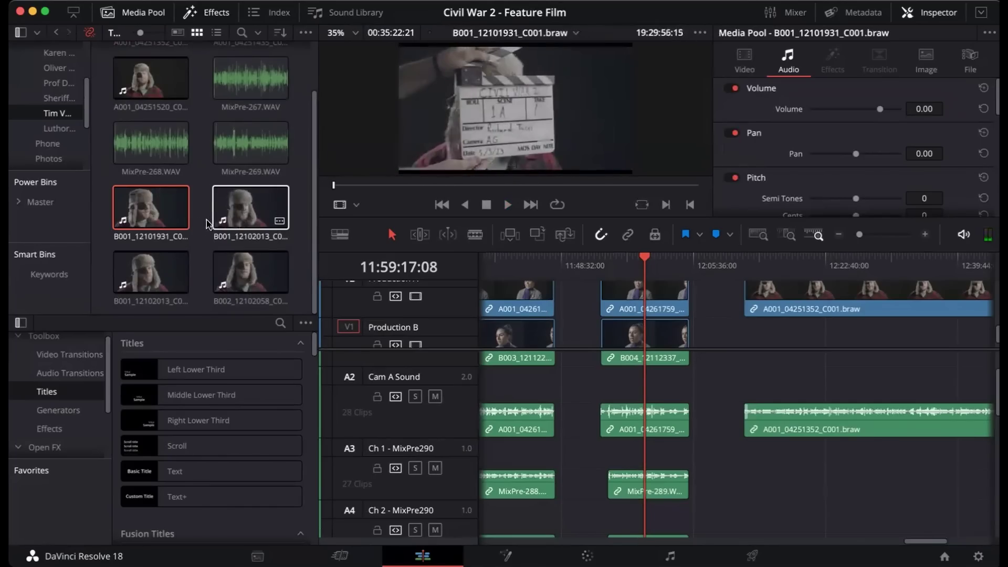
pyautogui.moveTo(158, 210); pyautogui.dragTo(742, 336)
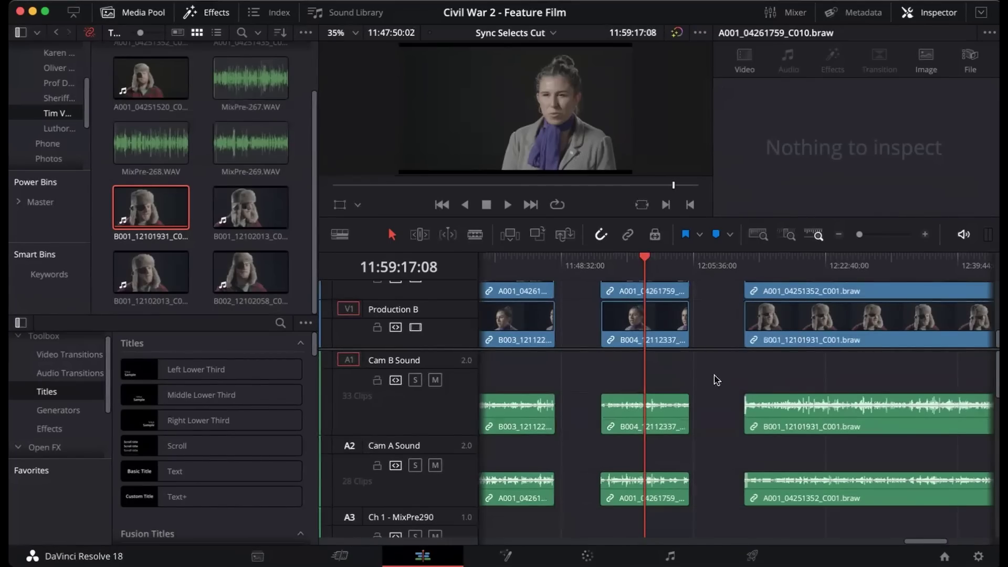
pyautogui.click(247, 80)
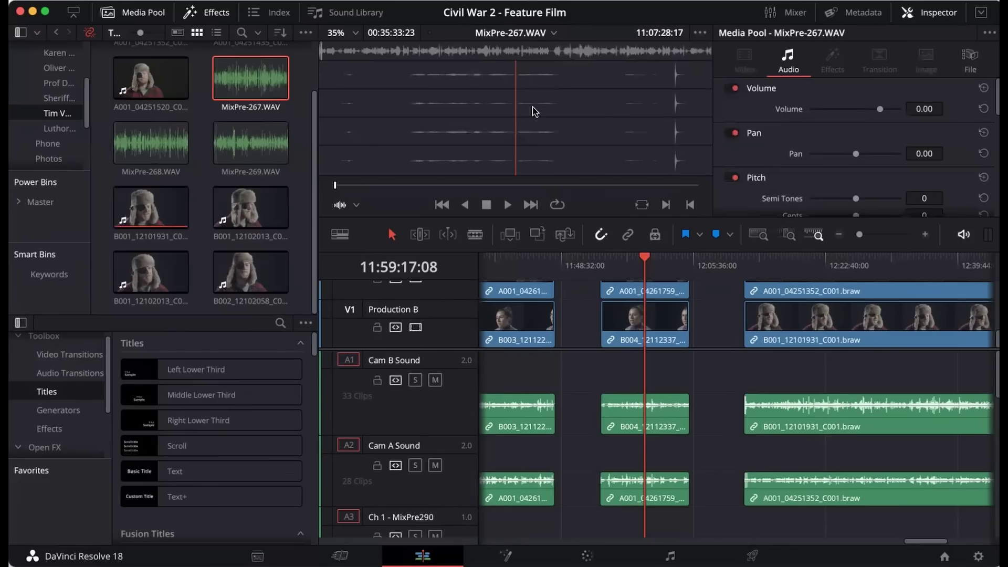
pyautogui.press('space')
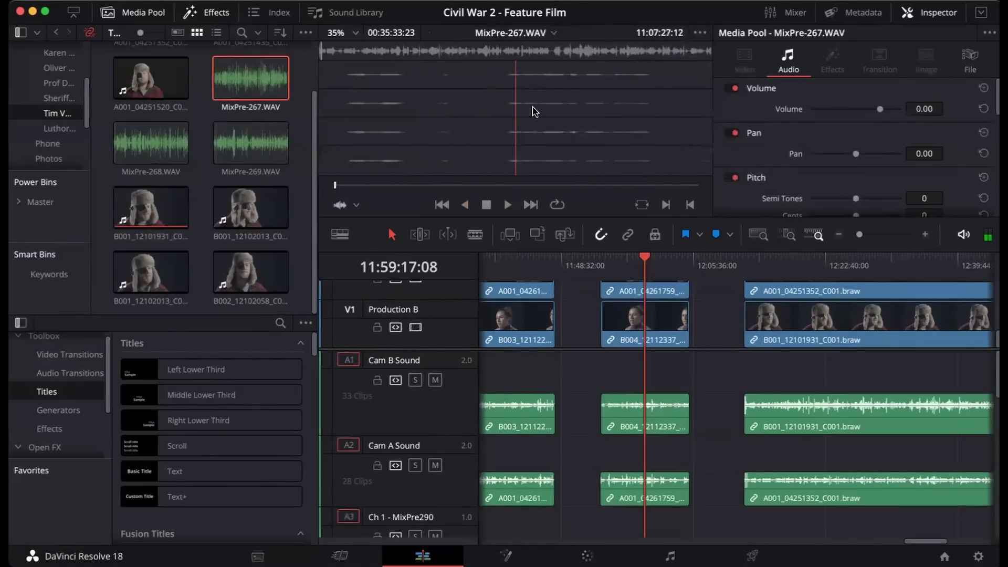
pyautogui.click(791, 486)
pyautogui.hscroll(5, 792, 485)
pyautogui.scroll(-4, 790, 484)
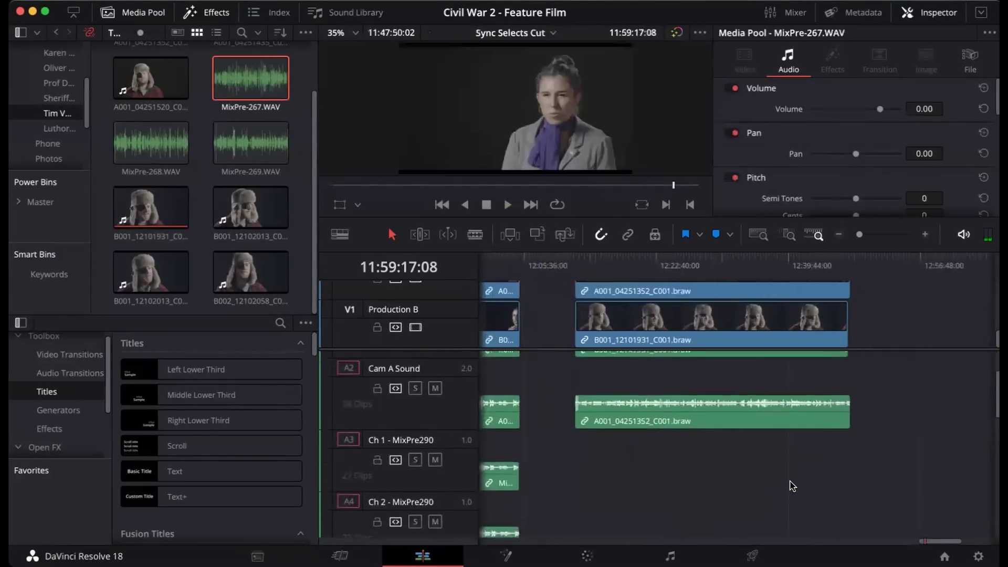
pyautogui.doubleClick(242, 83)
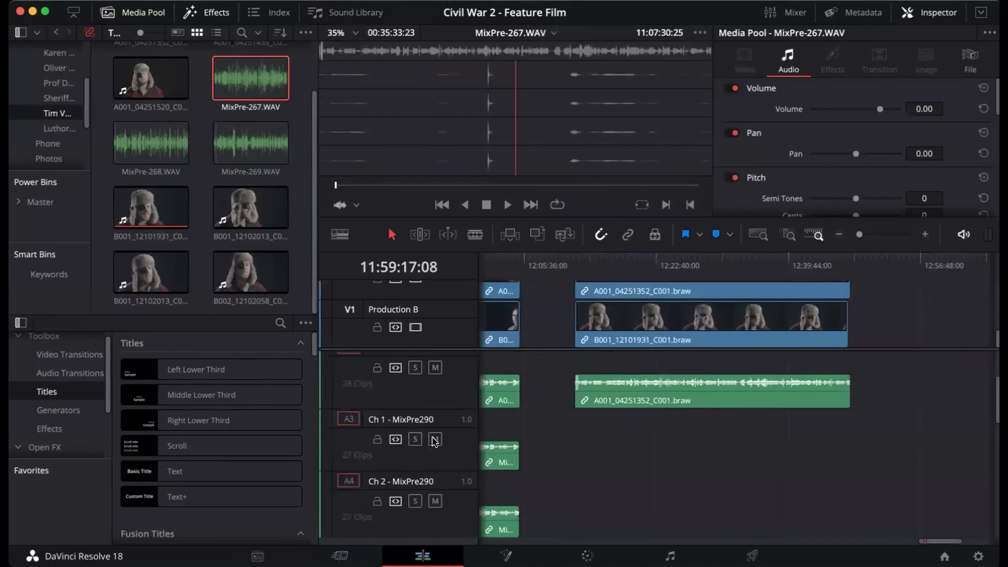
pyautogui.scroll(-3, 427, 459)
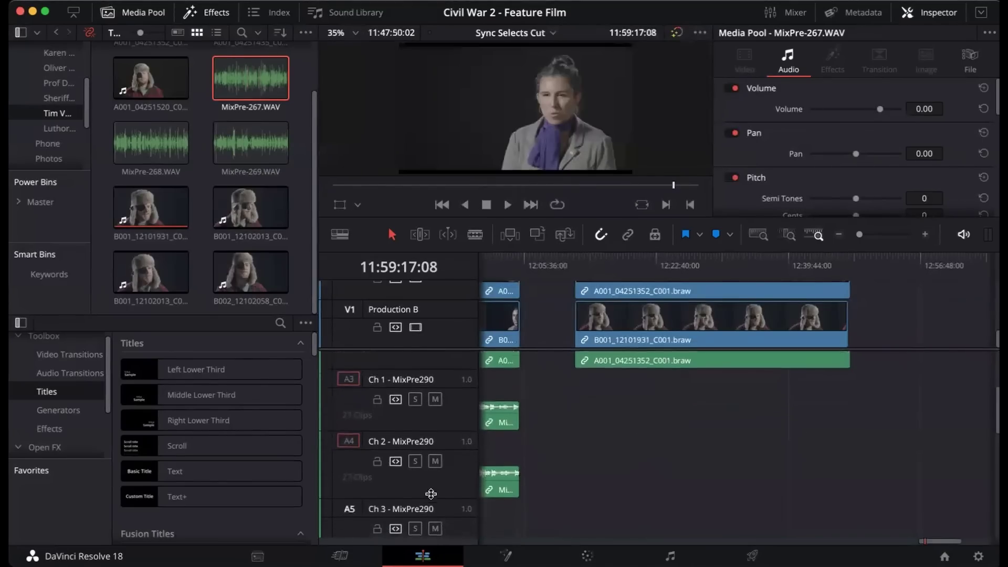
pyautogui.scroll(-5, 430, 494)
pyautogui.scroll(-6, 493, 430)
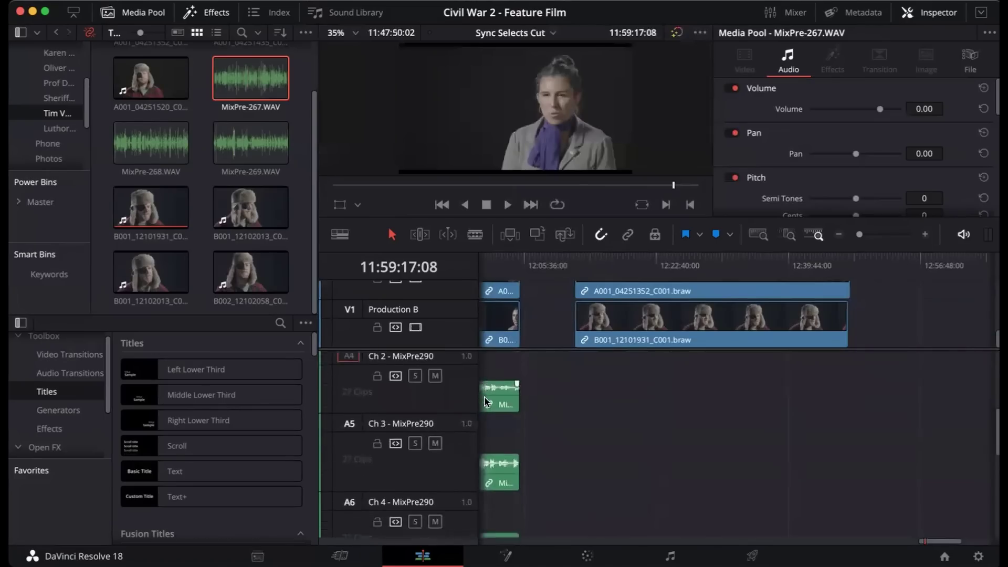
pyautogui.scroll(11, 506, 462)
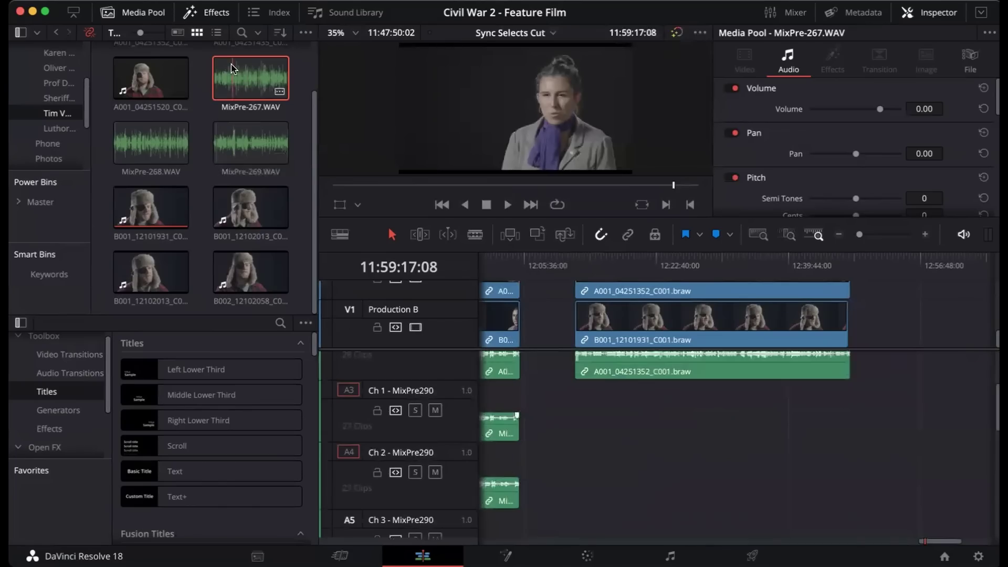
# Step: Place MixPre-267.WAV on the MixPre290 Ch 1/Ch 2 tracks and marquee-select it with both camera clips
pyautogui.moveTo(246, 84); pyautogui.dragTo(578, 409)
pyautogui.scroll(8, 771, 437)
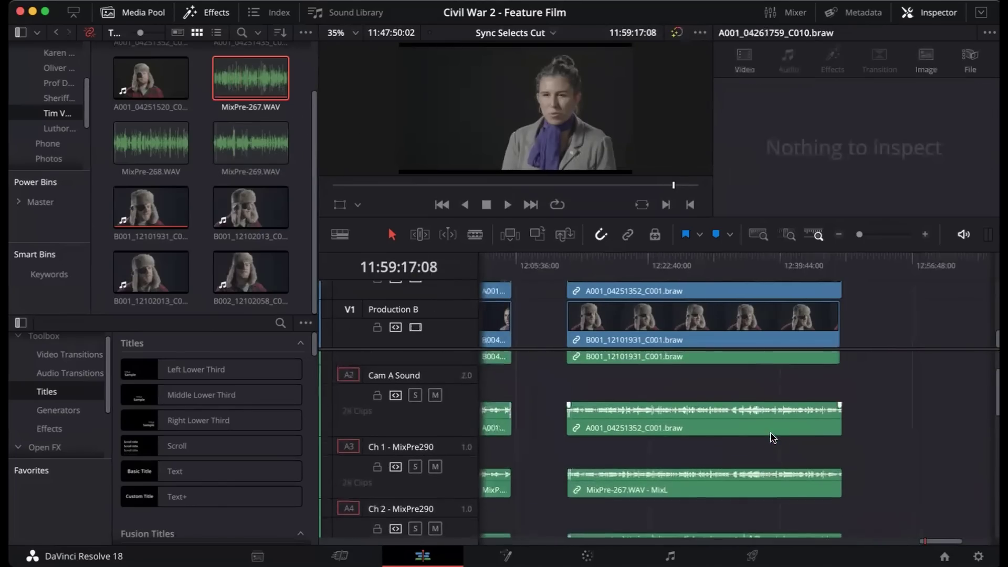
pyautogui.scroll(2, 747, 324)
pyautogui.scroll(2, 748, 323)
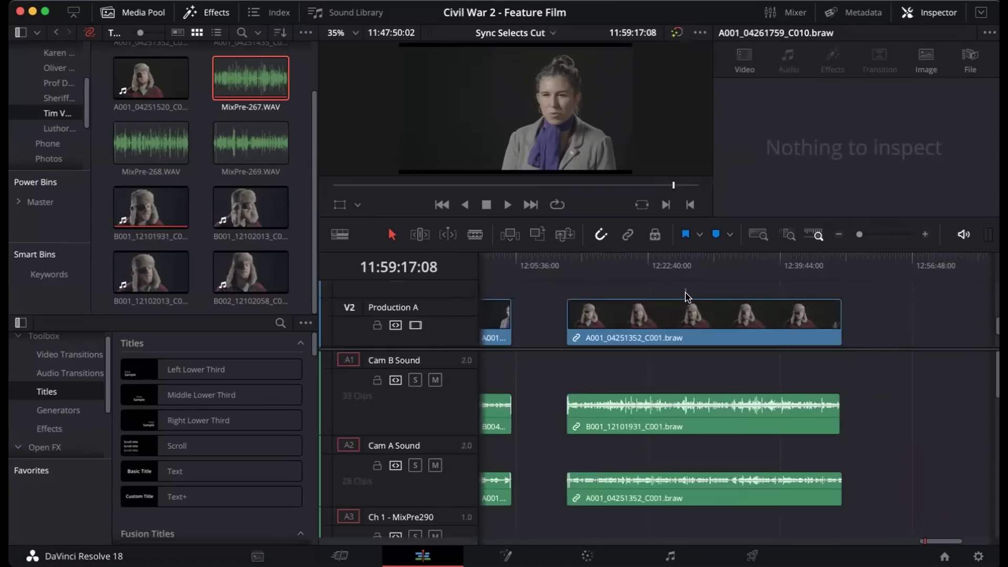
pyautogui.moveTo(686, 293); pyautogui.dragTo(736, 505)
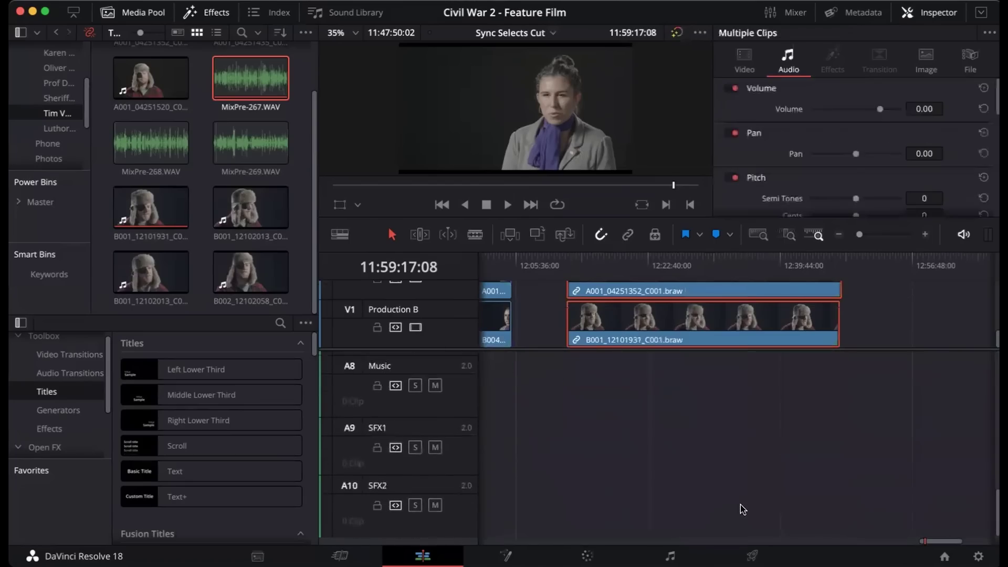
pyautogui.scroll(6, 739, 507)
# Step: Auto-align the selected camera and MixPre clips based on waveform
pyautogui.scroll(1, 742, 509)
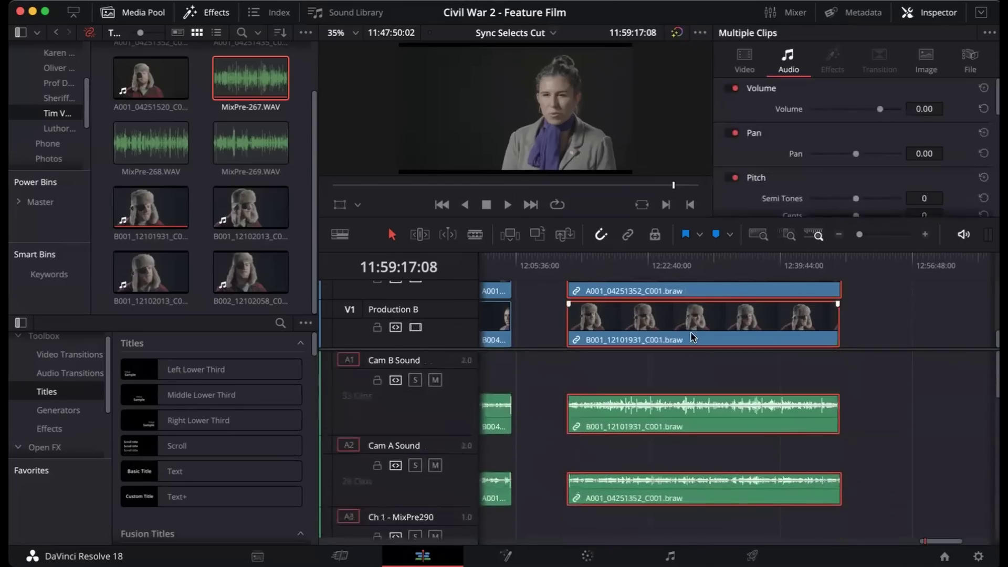
pyautogui.rightClick(691, 337)
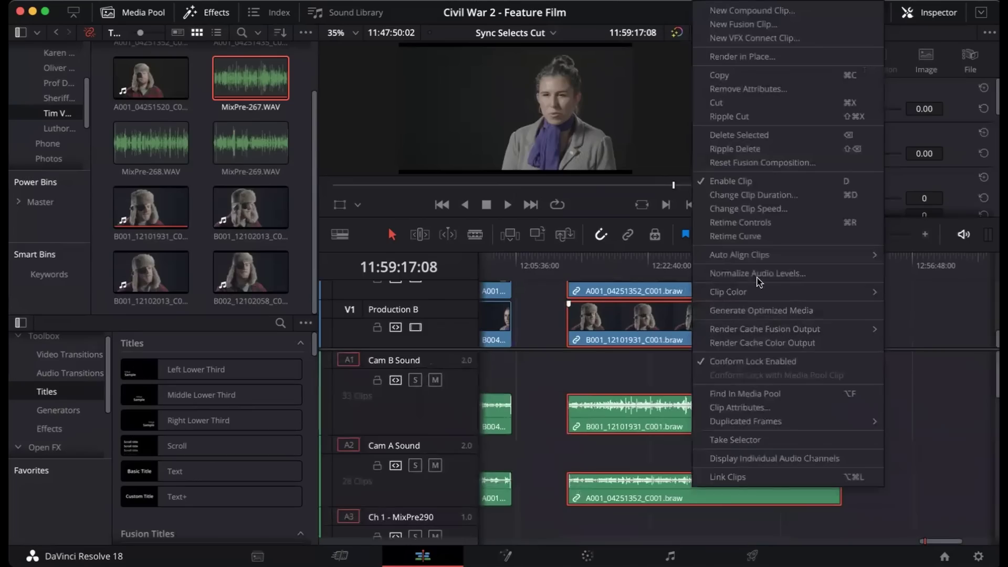
pyautogui.moveTo(769, 259)
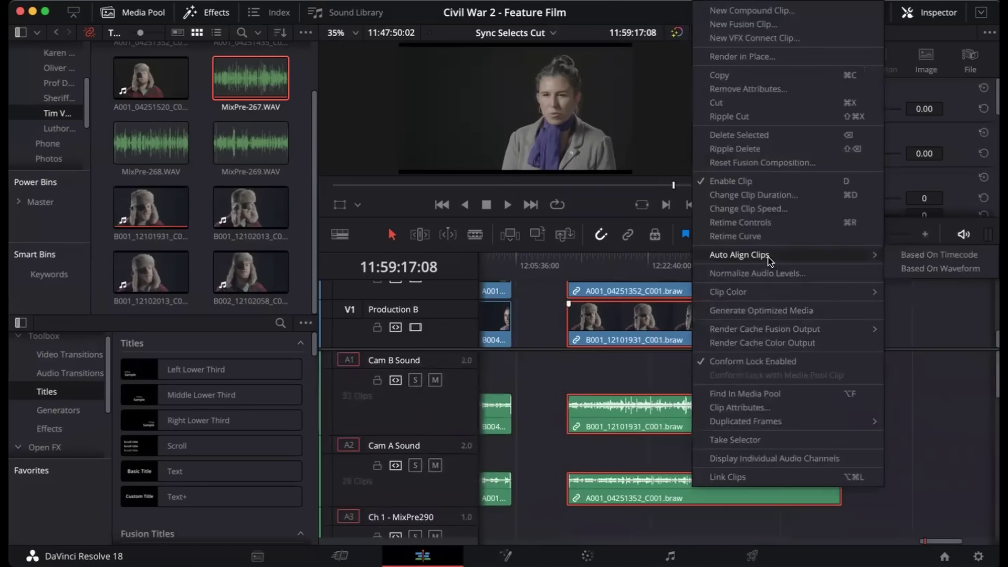
pyautogui.click(919, 269)
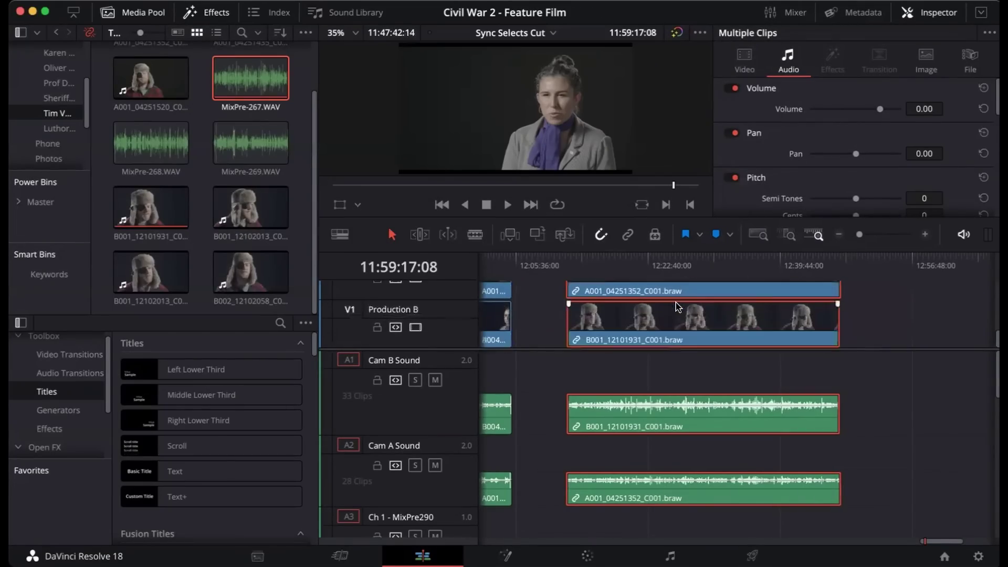
# Step: Play back from near the clips' start to verify the sync
pyautogui.scroll(-10, 677, 468)
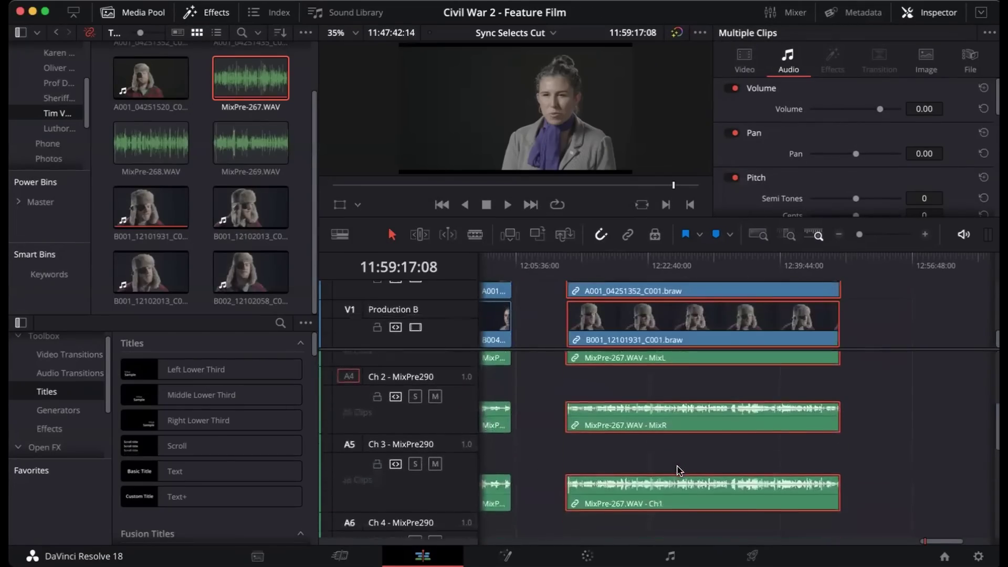
pyautogui.click(565, 259)
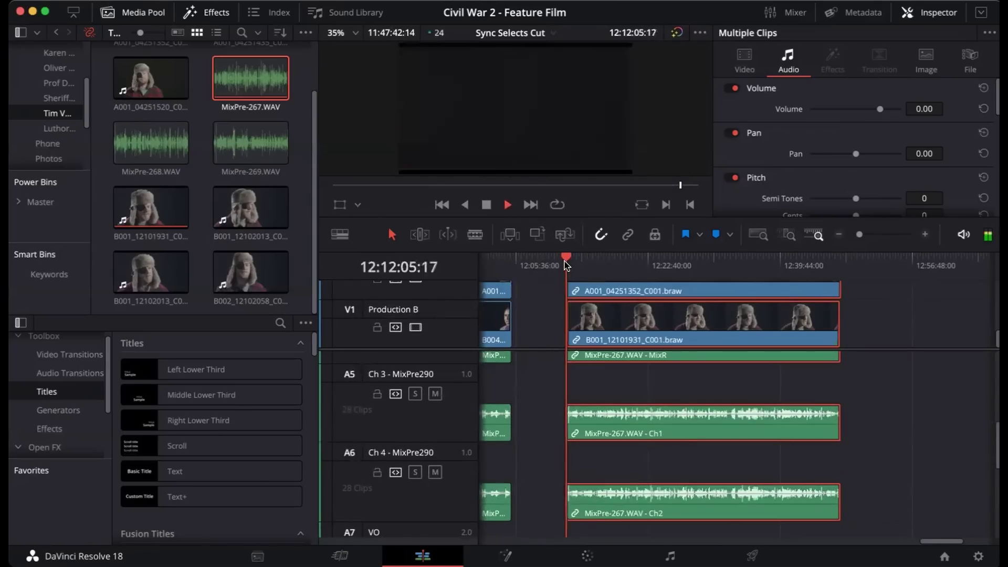
pyautogui.press('space')
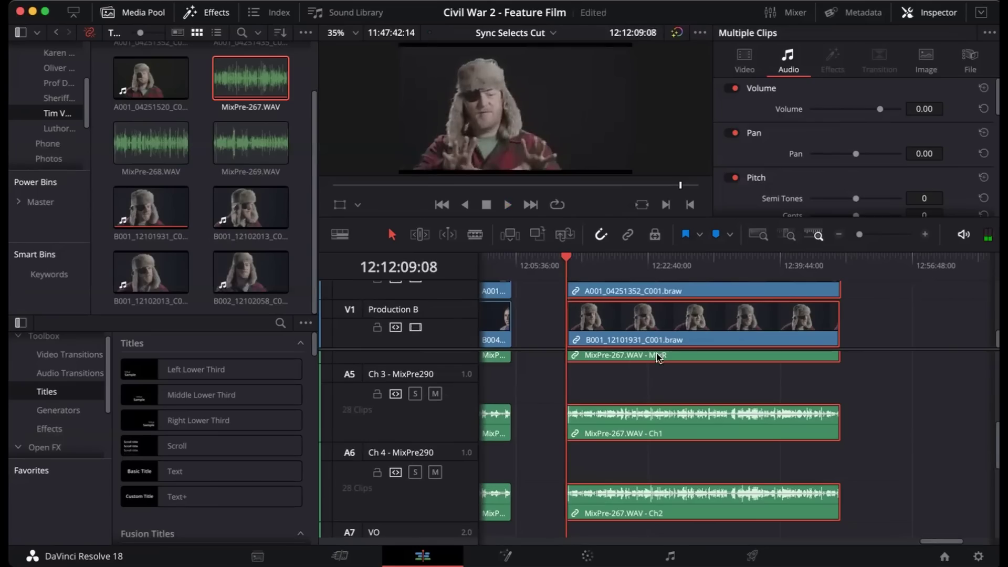
# Step: Link the synced camera clips and MixPre-267 audio clips together
pyautogui.rightClick(679, 336)
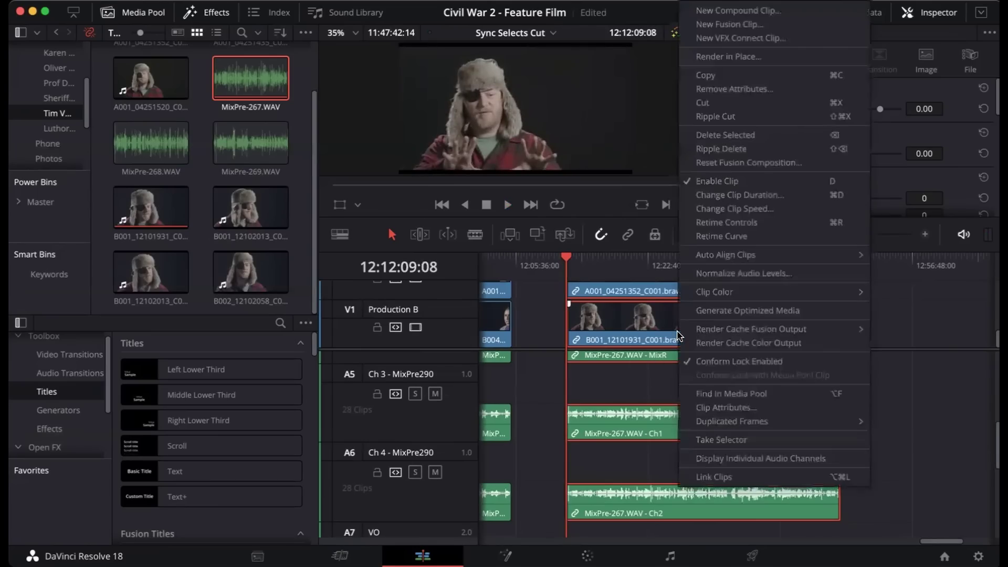
pyautogui.click(713, 478)
pyautogui.scroll(5, 692, 406)
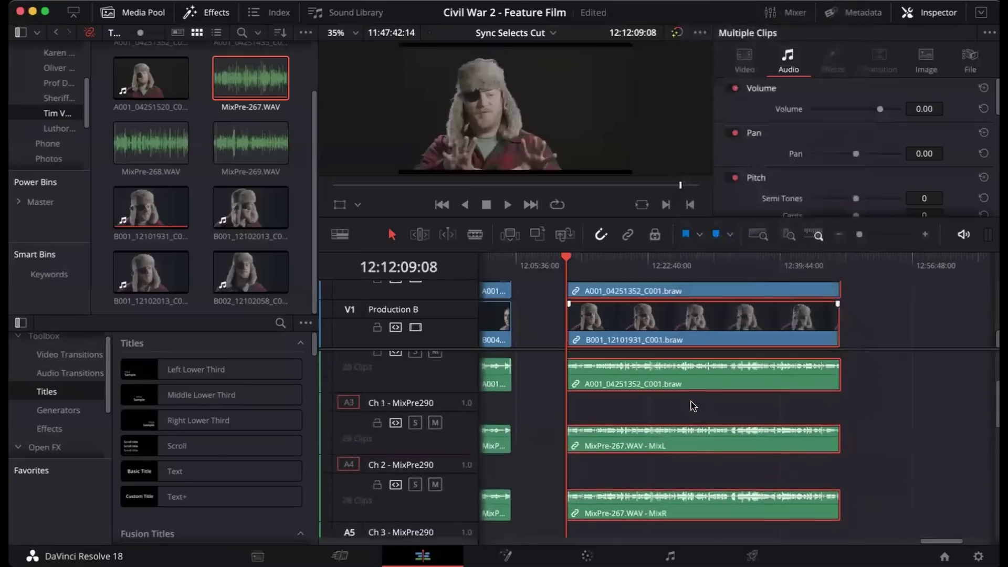
pyautogui.scroll(3, 693, 405)
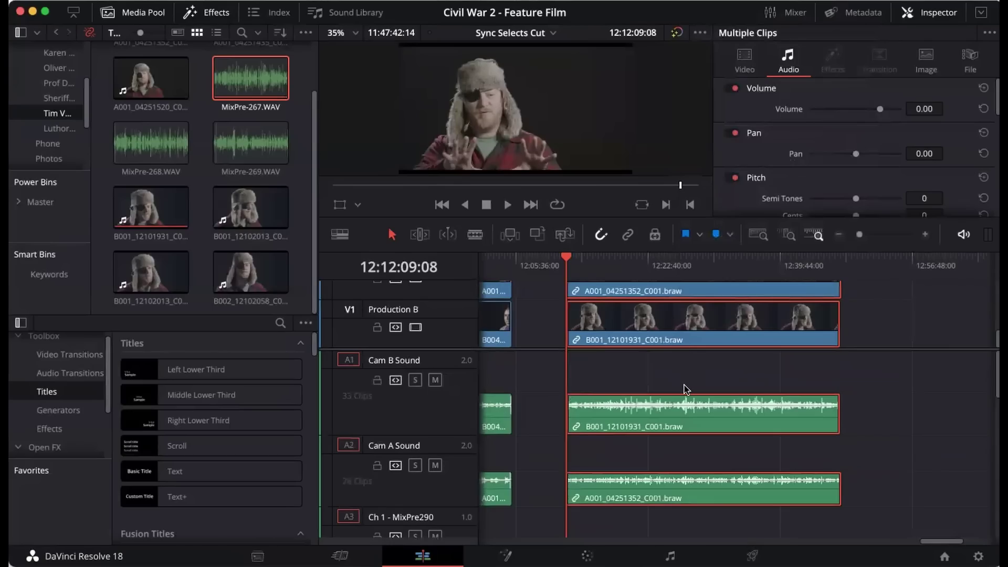
# Step: Test the link by shifting the MixPre-267 MixL clip later, then undo the move
pyautogui.scroll(-3, 720, 462)
pyautogui.click(723, 465)
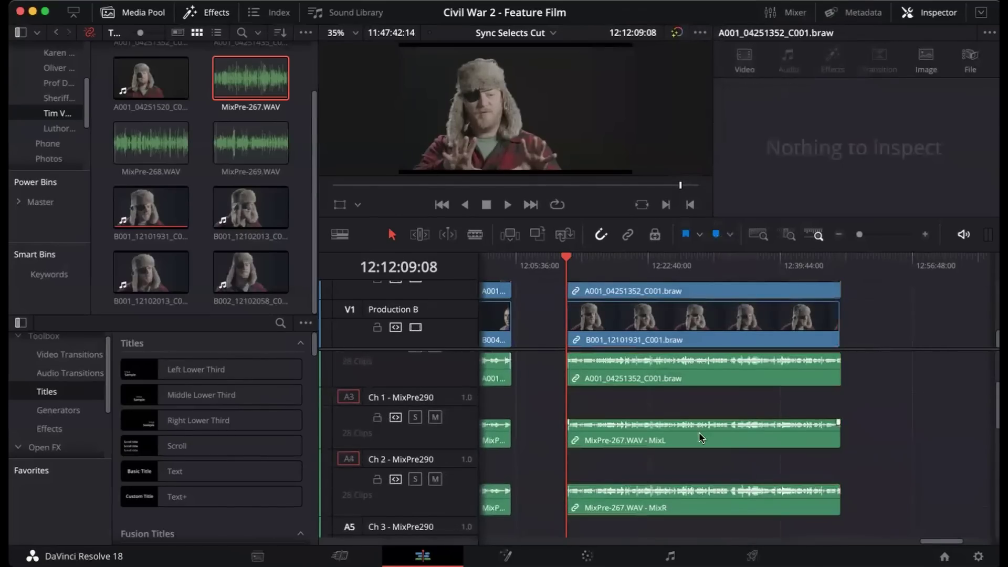
pyautogui.click(699, 433)
pyautogui.moveTo(699, 438); pyautogui.dragTo(741, 437)
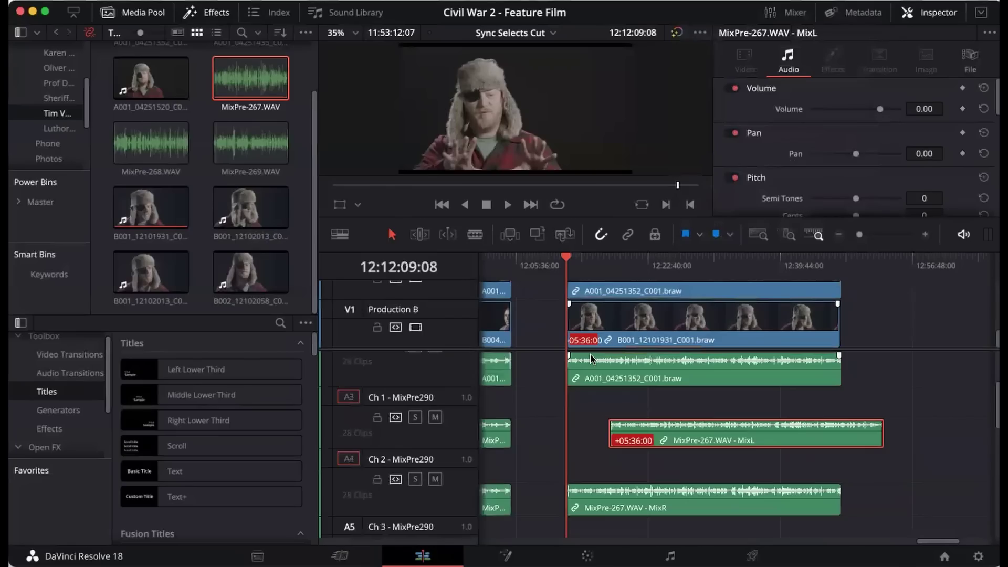
pyautogui.press('super+z')
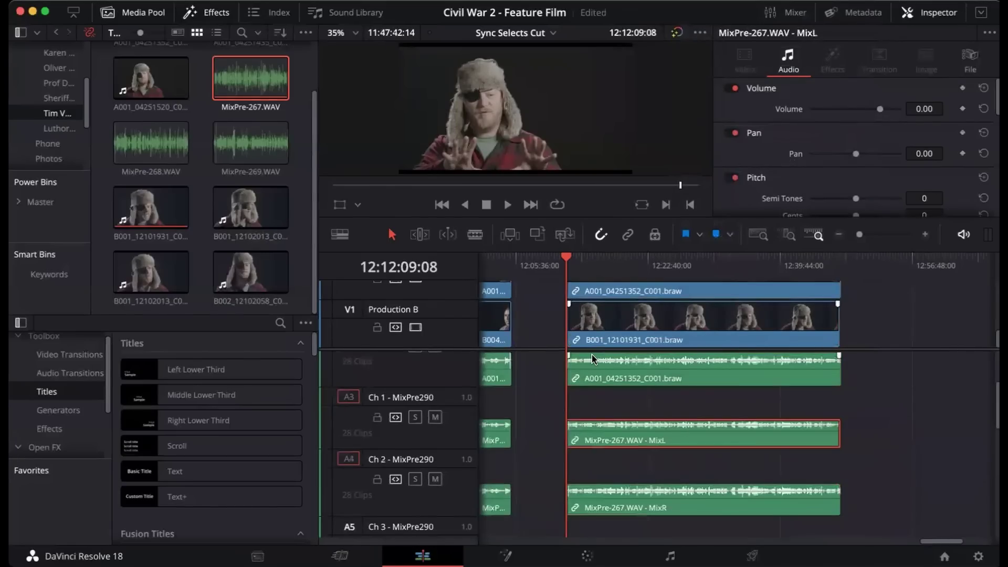
# Step: Make the video tracks taller in the timeline
pyautogui.scroll(3, 592, 359)
pyautogui.scroll(2, 735, 321)
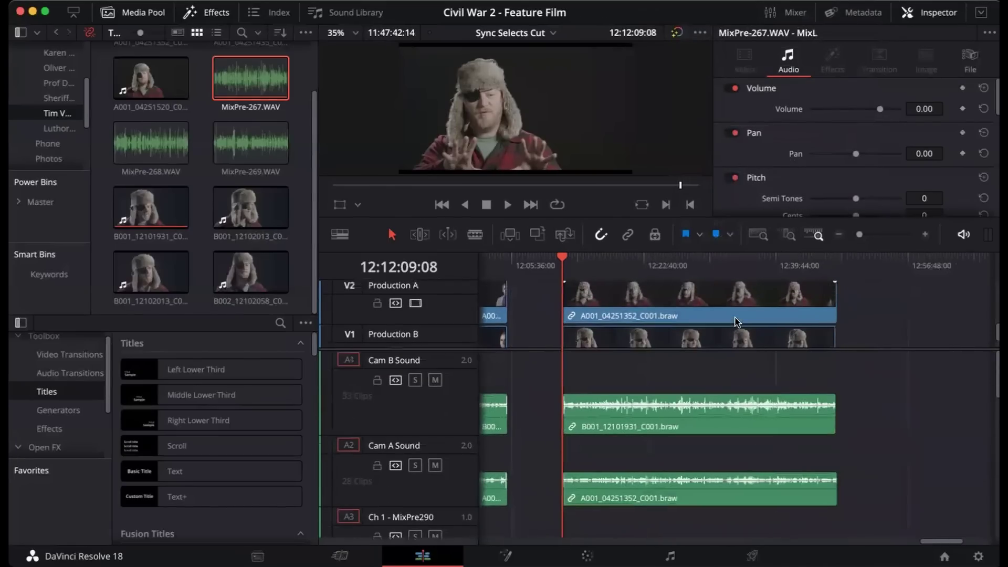
pyautogui.moveTo(715, 348); pyautogui.dragTo(707, 396)
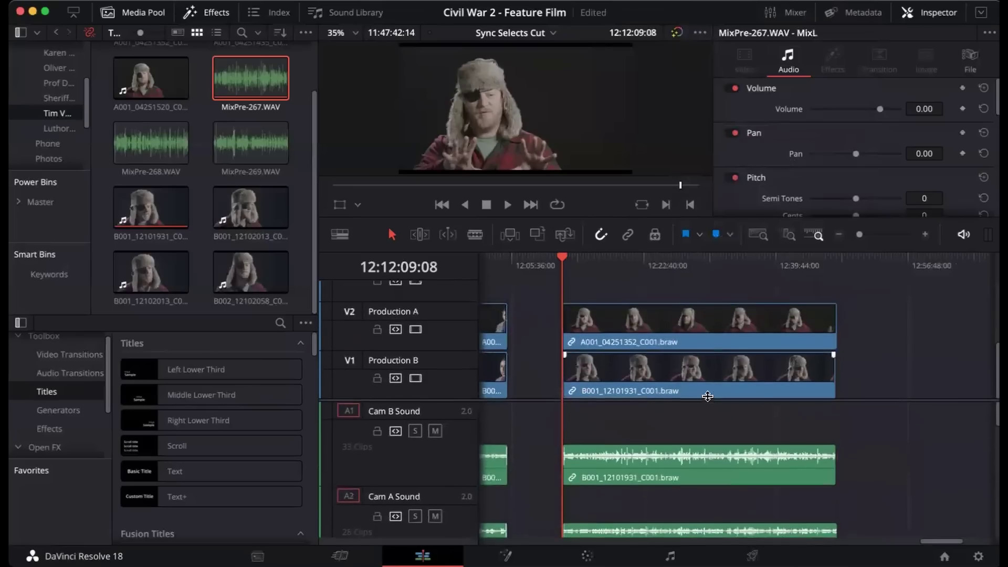
# Step: Blade the V2 A001_04251352 clip at 12:17:09:08 and 12:19:01:08
pyautogui.click(601, 264)
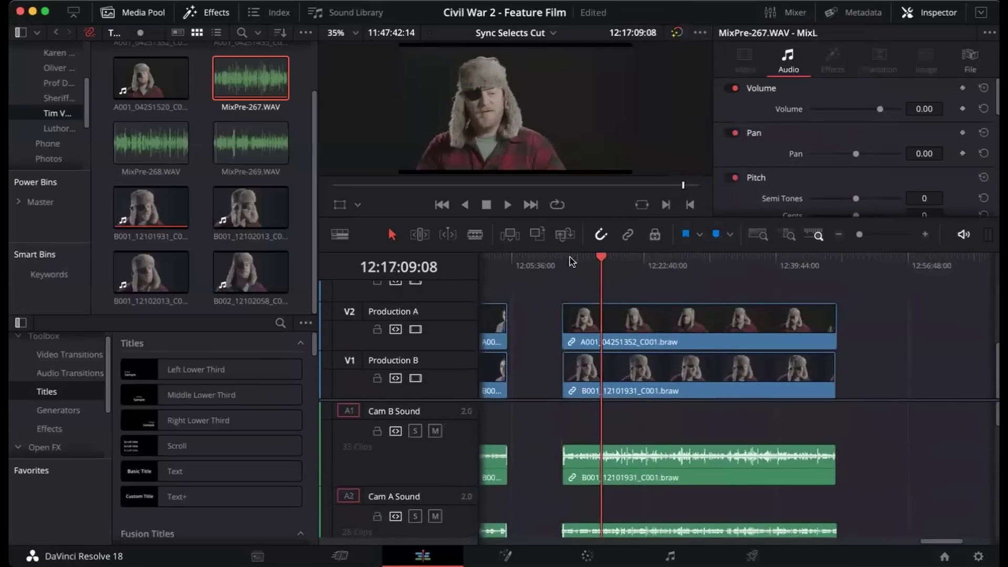
pyautogui.click(472, 239)
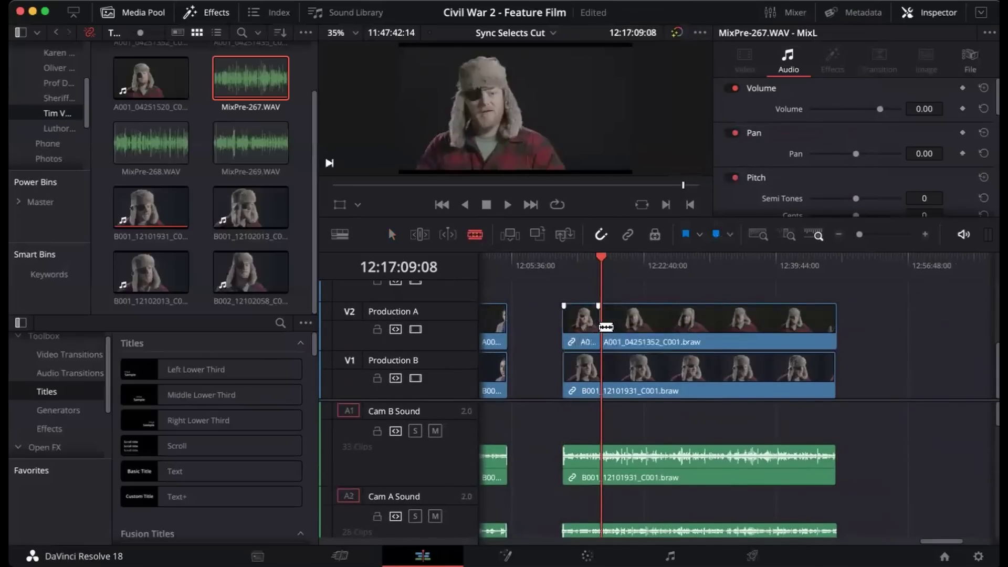
pyautogui.click(605, 325)
pyautogui.click(615, 264)
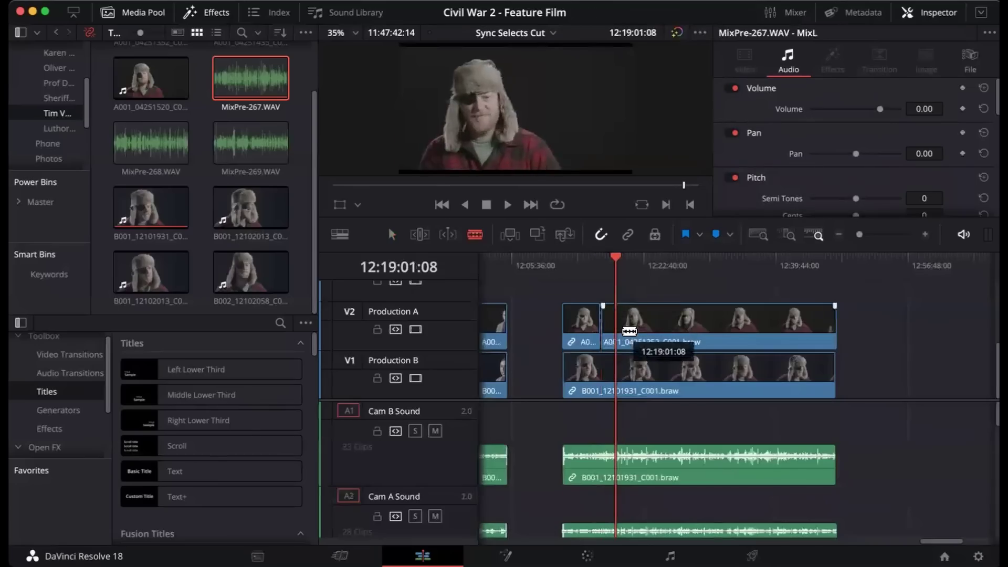
pyautogui.click(618, 329)
# Step: Delete the short V2 piece between the two cuts and play back the edit
pyautogui.click(391, 234)
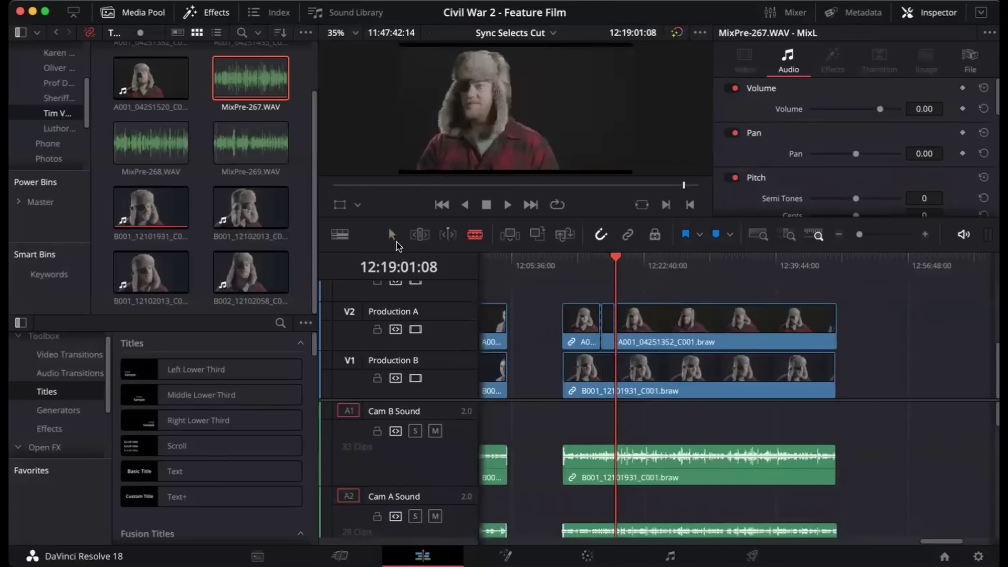
pyautogui.click(607, 321)
pyautogui.press('Delete')
pyautogui.click(600, 264)
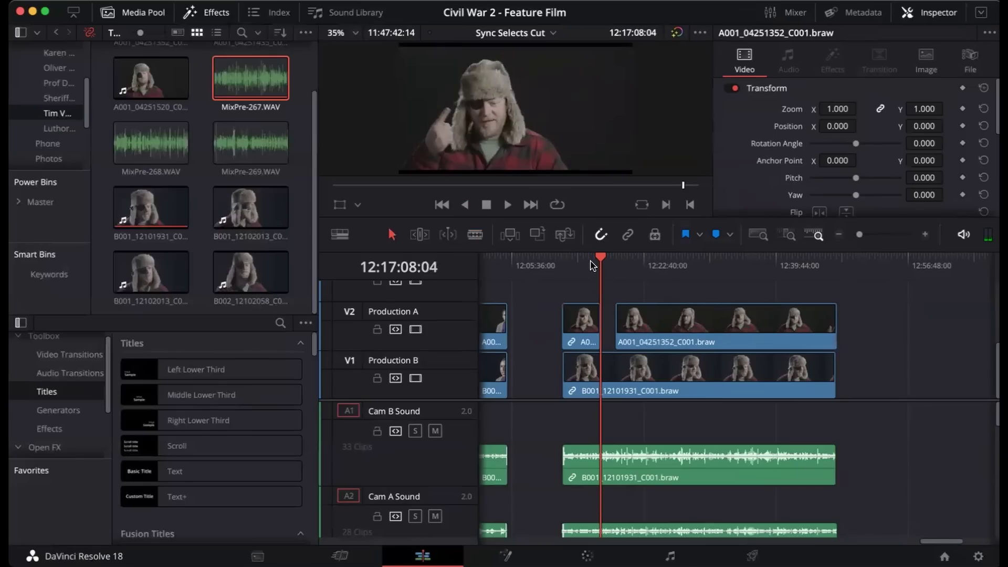
pyautogui.press('space')
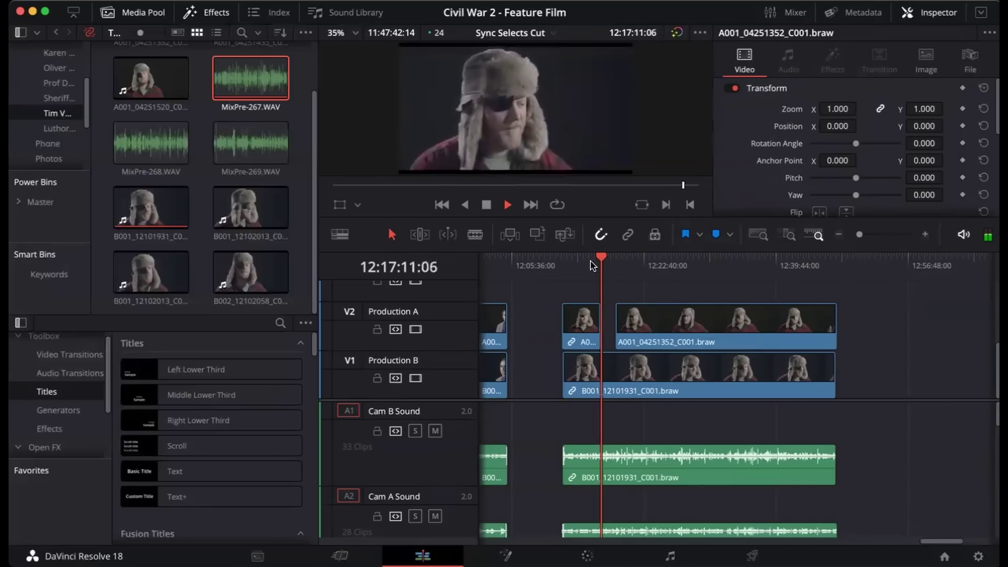
pyautogui.press('space')
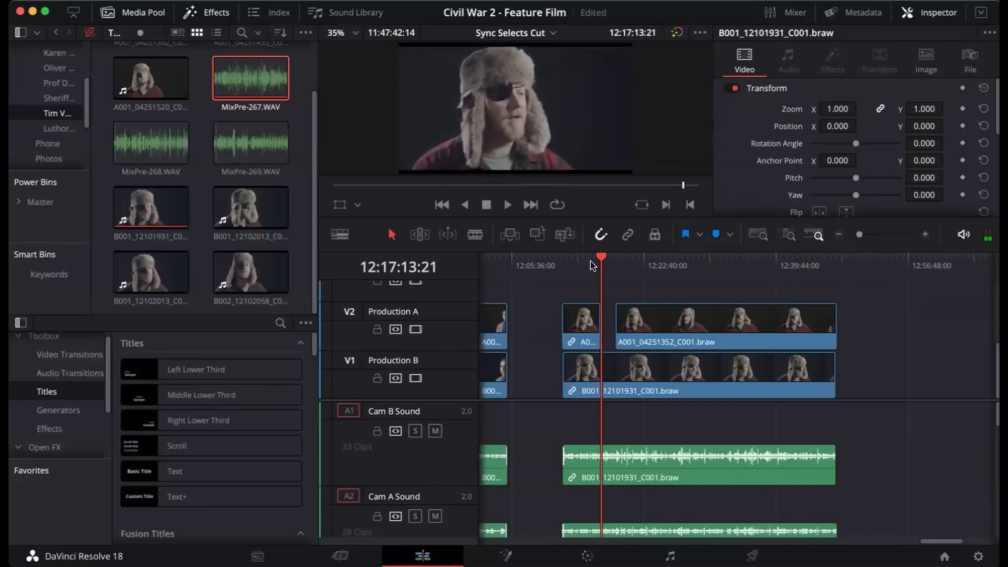